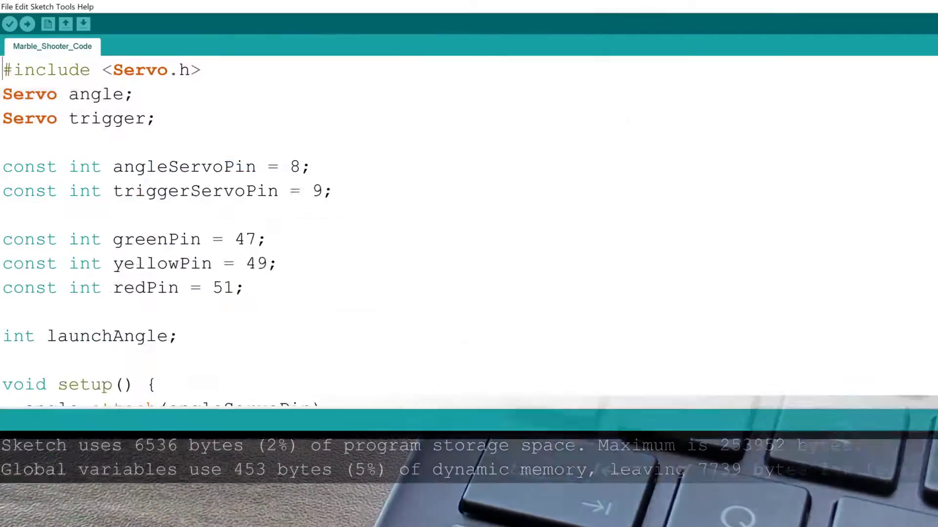
scroll(468, 231, down, 2)
scroll(469, 232, down, 2)
scroll(469, 231, down, 2)
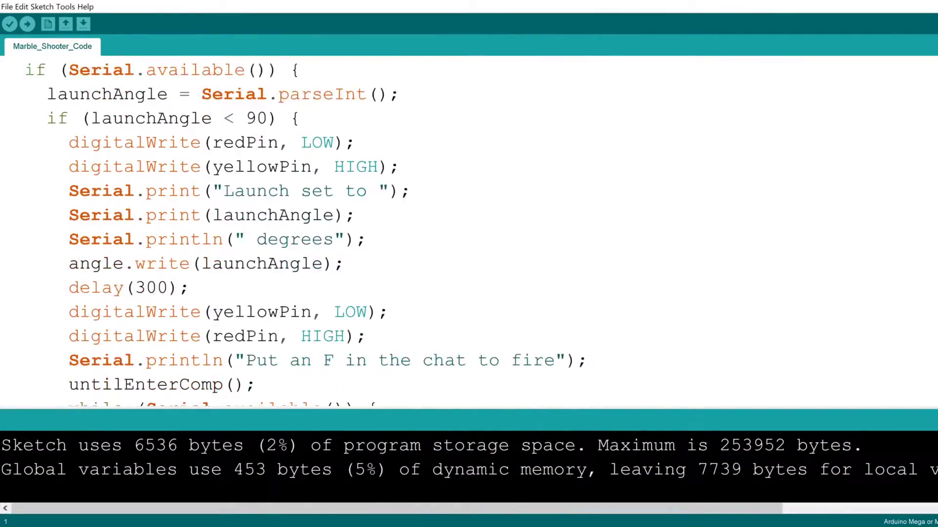
scroll(469, 232, down, 2)
scroll(469, 232, down, 2)
scroll(468, 232, down, 2)
scroll(470, 232, down, 2)
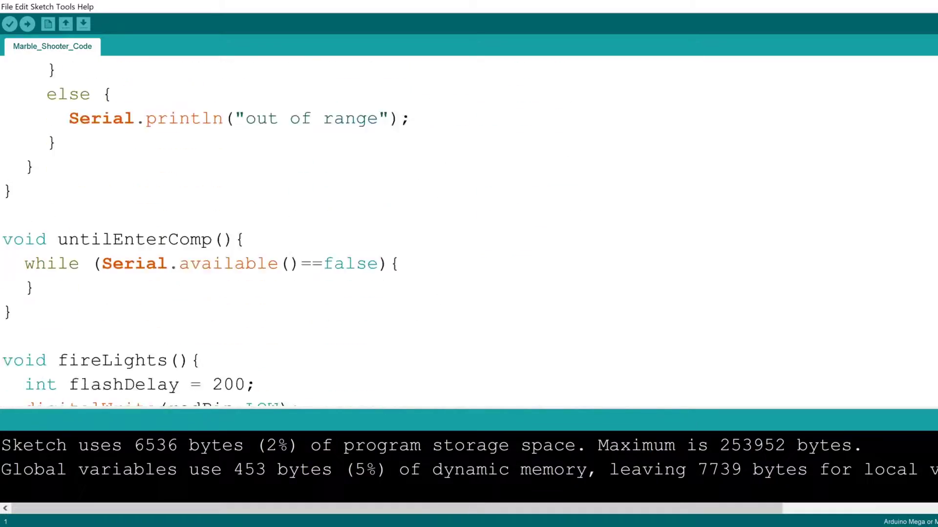
scroll(469, 232, down, 2)
scroll(469, 232, down, 2)
scroll(469, 232, down, 2)
scroll(469, 232, up, 1)
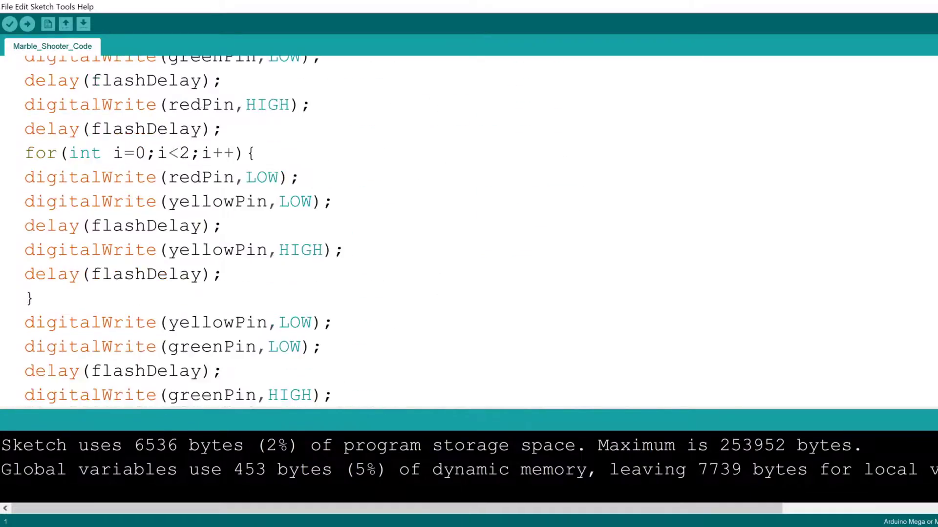